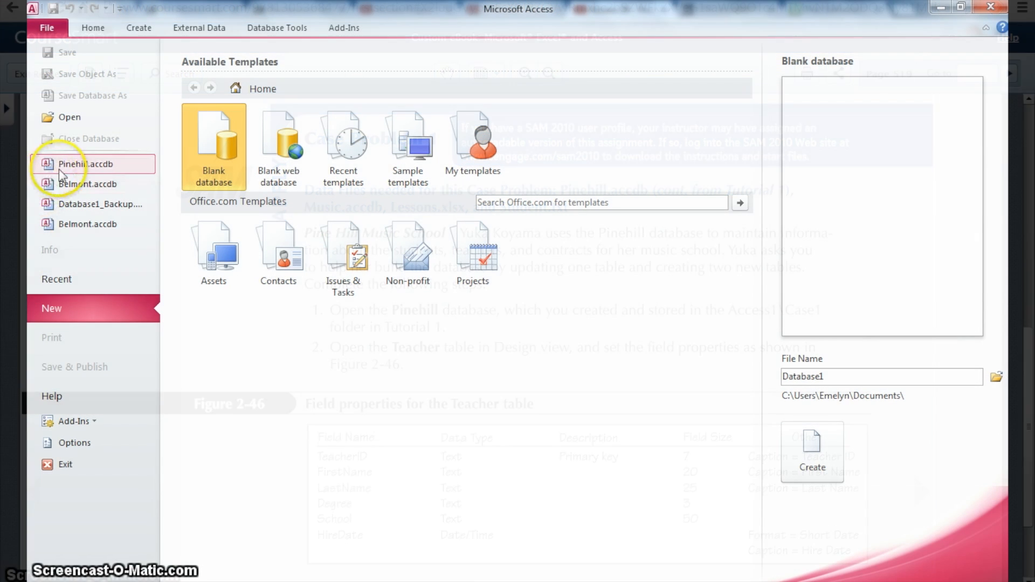
- Open the Pinehill.accdb database and display the Teacher table in Design view
click(66, 164)
double_click(65, 165)
click(49, 61)
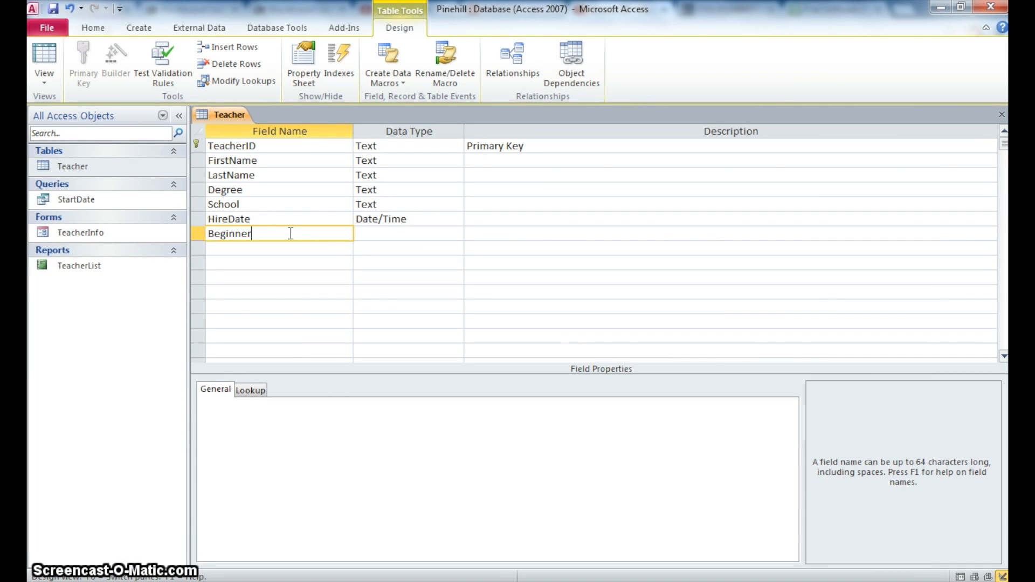
- Complete a new Beginners field in the Teacher table with the Yes/No data type
key(Tab)
click(456, 234)
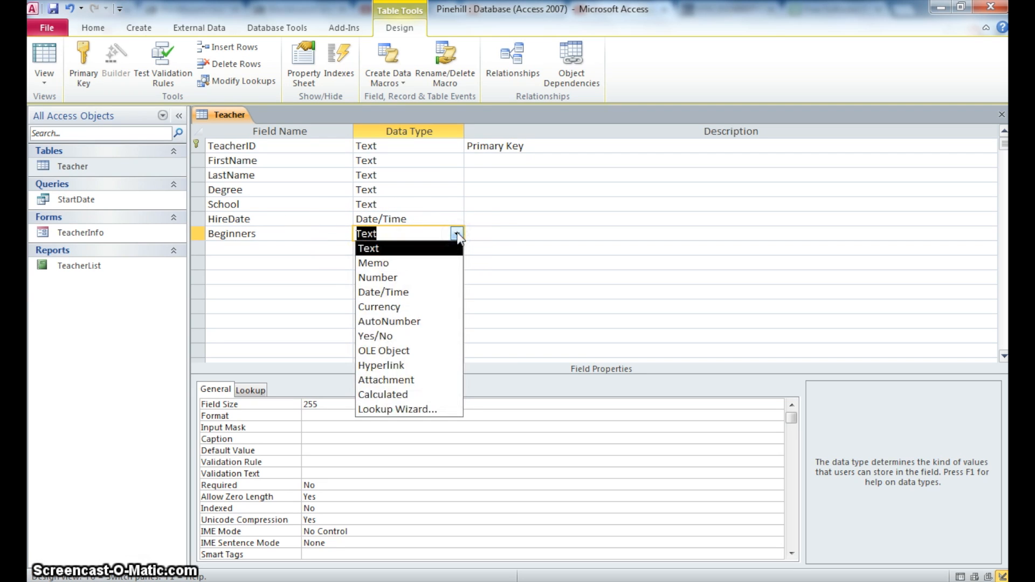
click(409, 338)
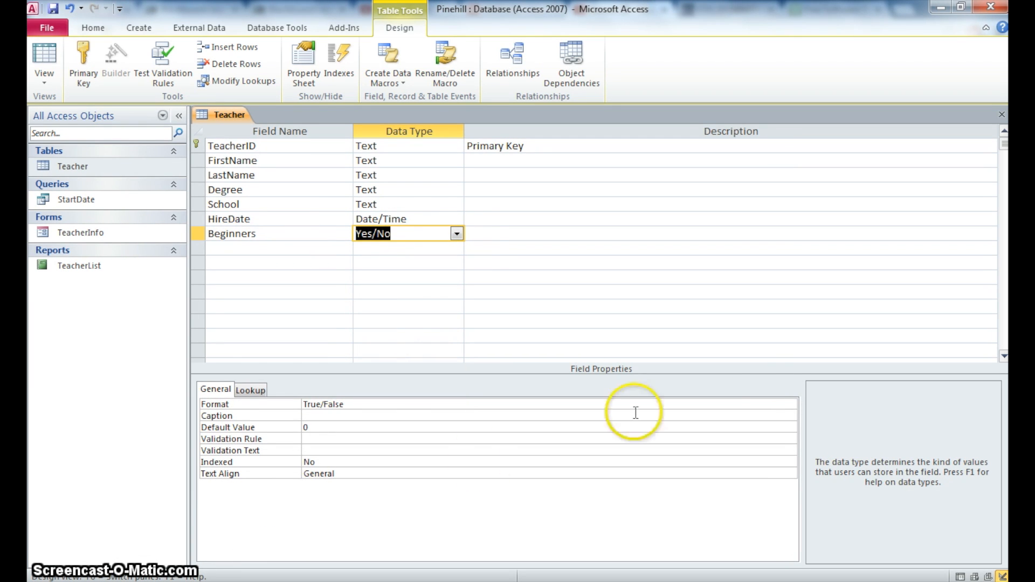
- Set the Beginners field's format to Yes/No and its caption to Task Beginners, and save the Teacher table
click(790, 405)
click(353, 425)
click(348, 417)
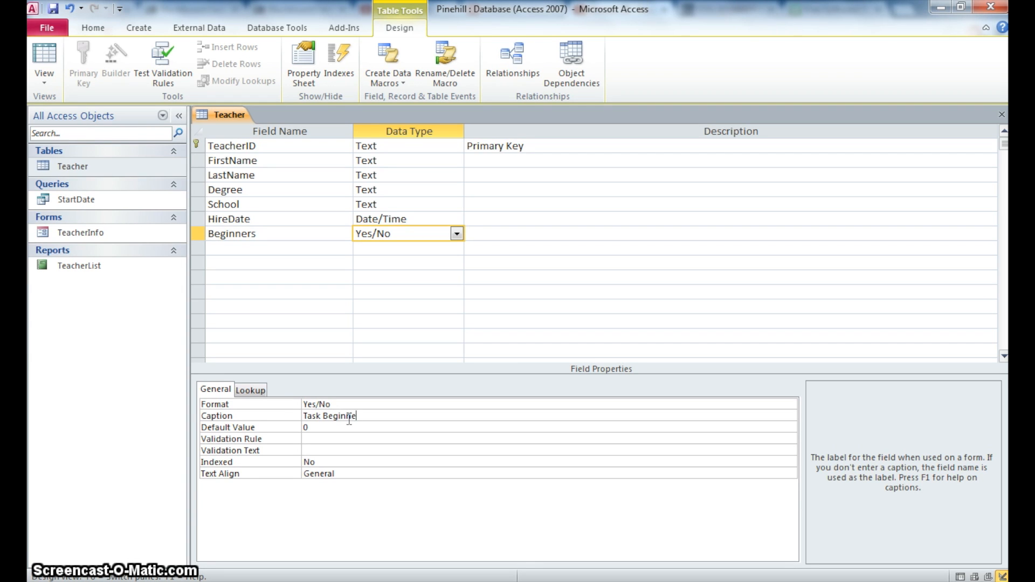
click(53, 8)
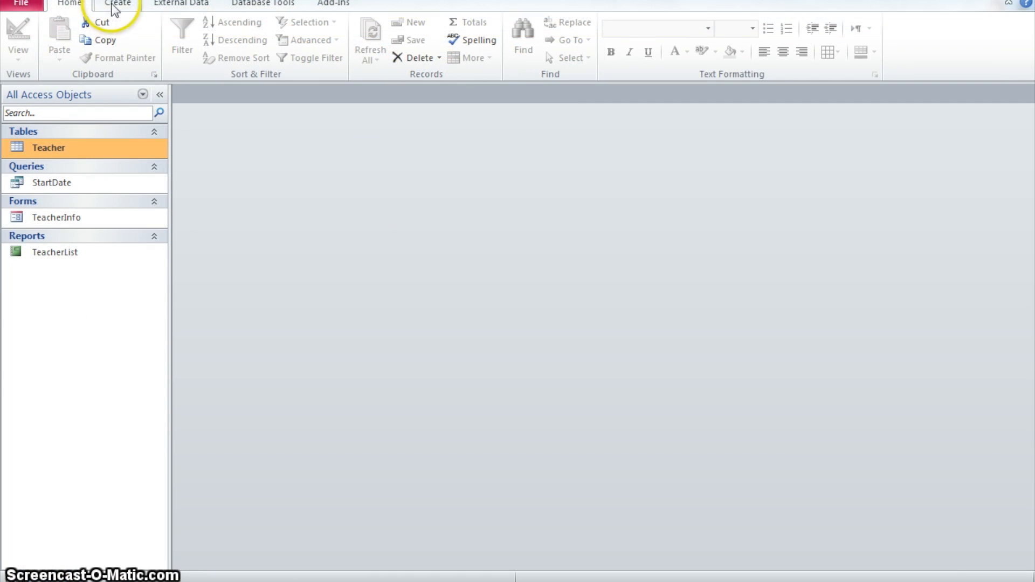
- Import the structure of the Student table, without its data, from an external Access database
click(140, 28)
click(169, 6)
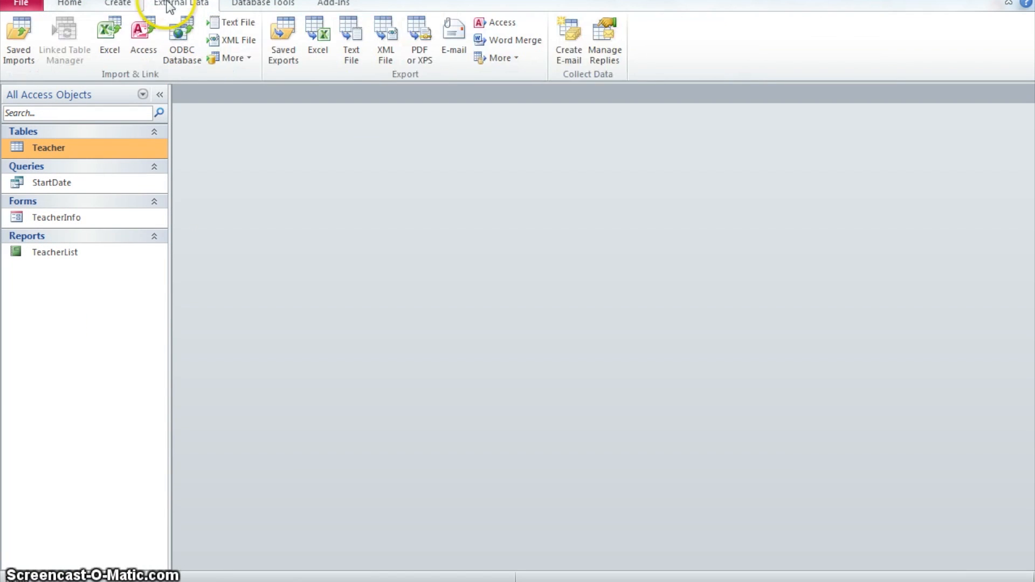
click(143, 32)
click(741, 175)
click(396, 219)
click(596, 438)
click(684, 485)
click(142, 51)
click(331, 50)
click(769, 490)
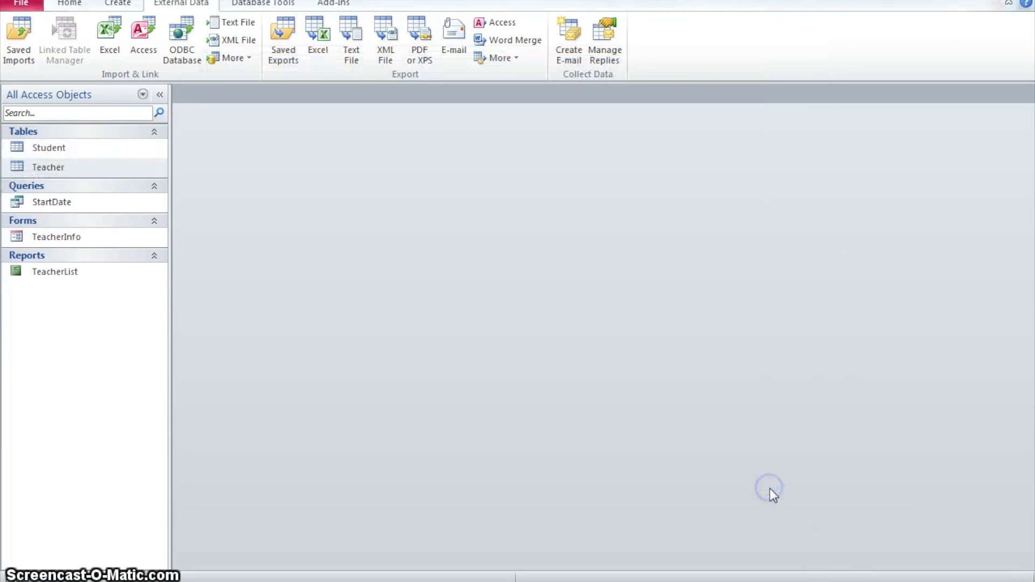
- Open the Student table in Datasheet view and add a Date & Time field named BirthDate after Zip
double_click(59, 150)
click(766, 111)
click(663, 210)
text(BirthDate)
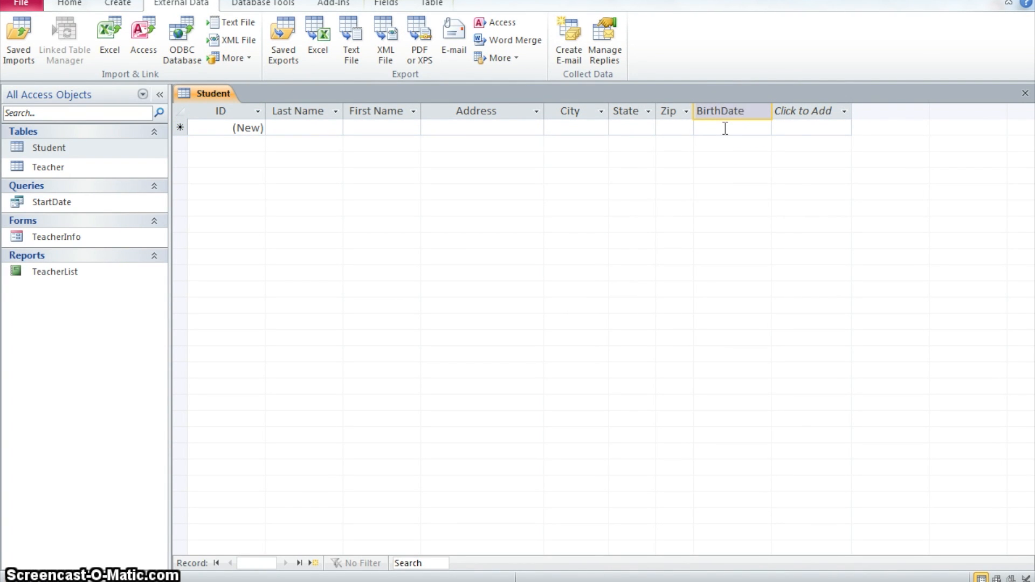
- Add a Text field named Gender after BirthDate in the Student table
click(843, 112)
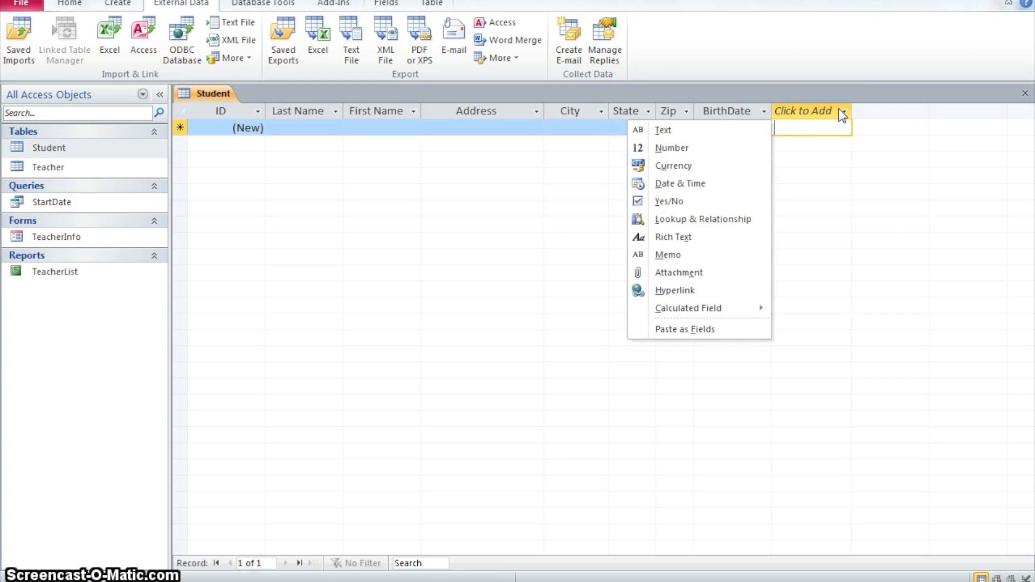
click(716, 126)
text(Gen)
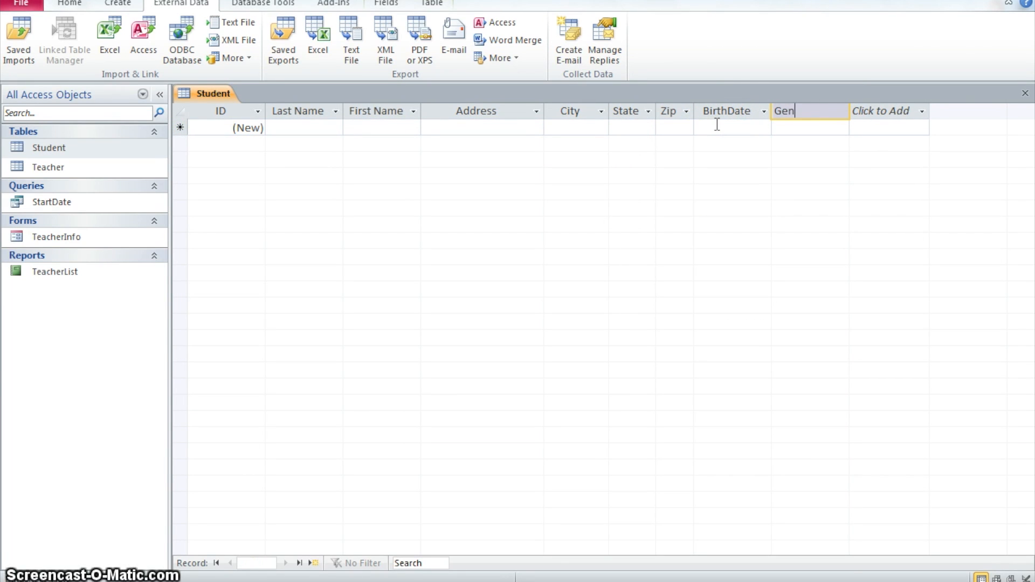
text(der)
key(Return)
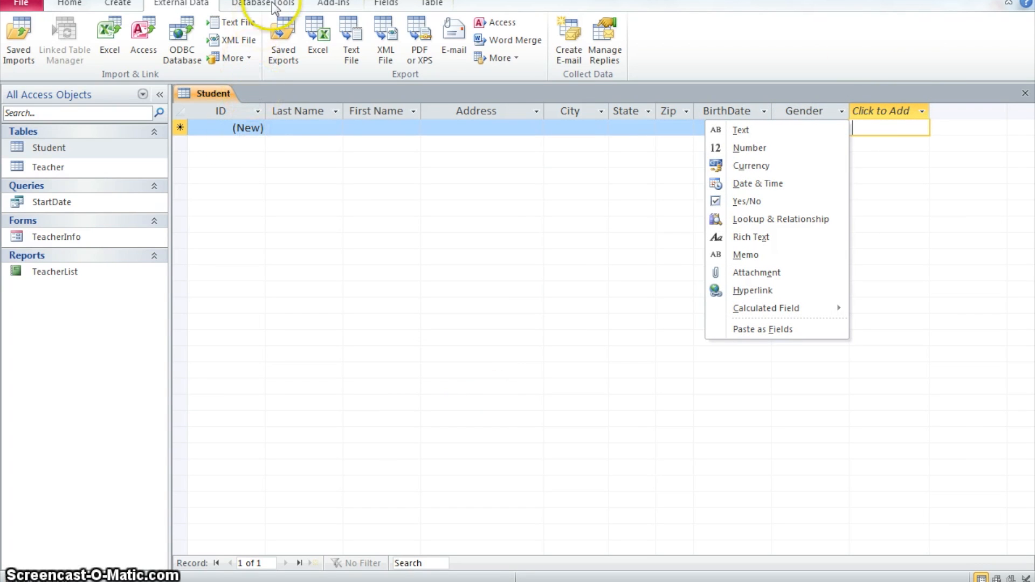
key(Escape)
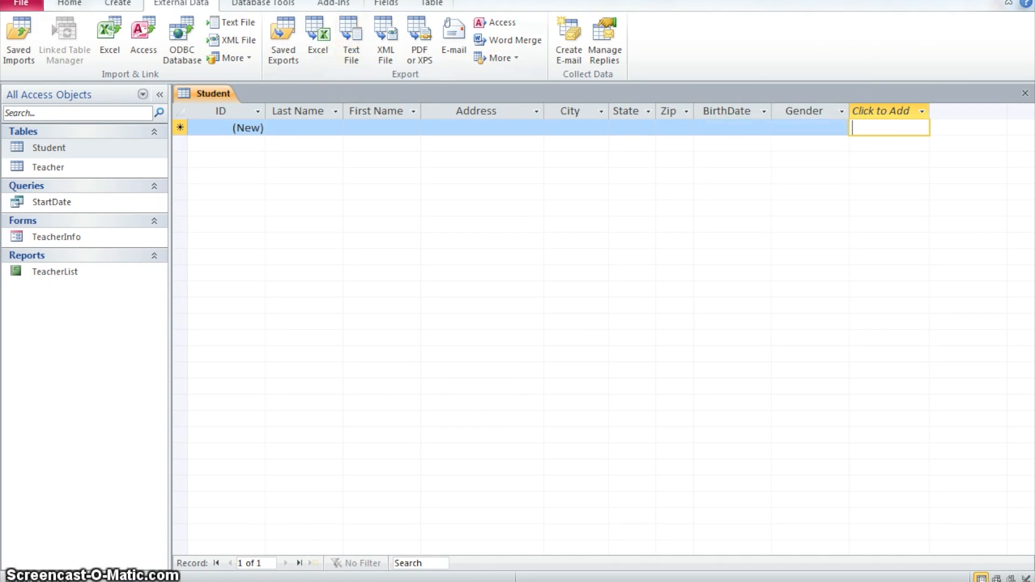
- Insert the predefined group of phone fields before BirthDate in the Student table
click(704, 111)
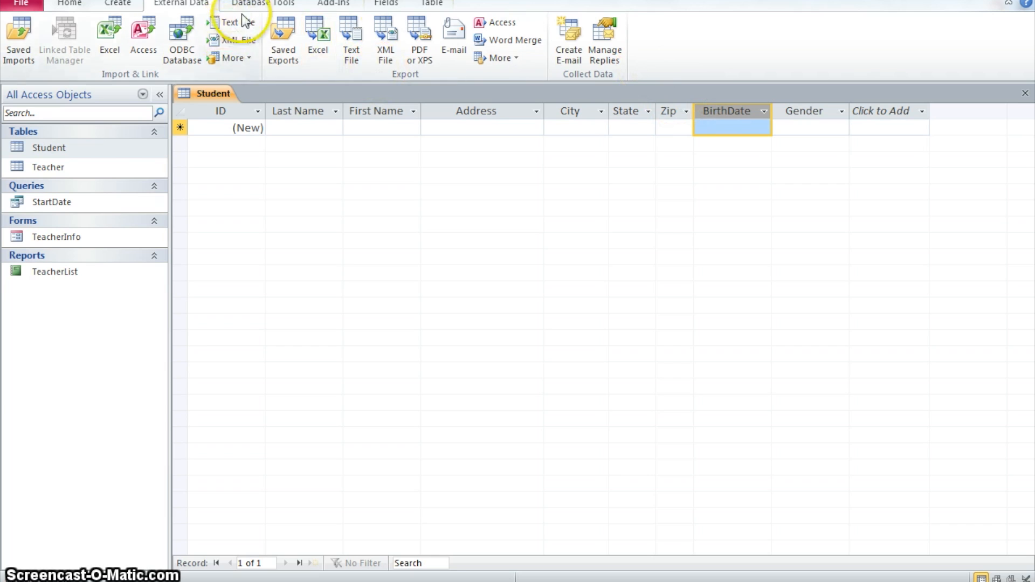
click(387, 5)
click(218, 58)
drag(225, 282, 224, 407)
click(80, 484)
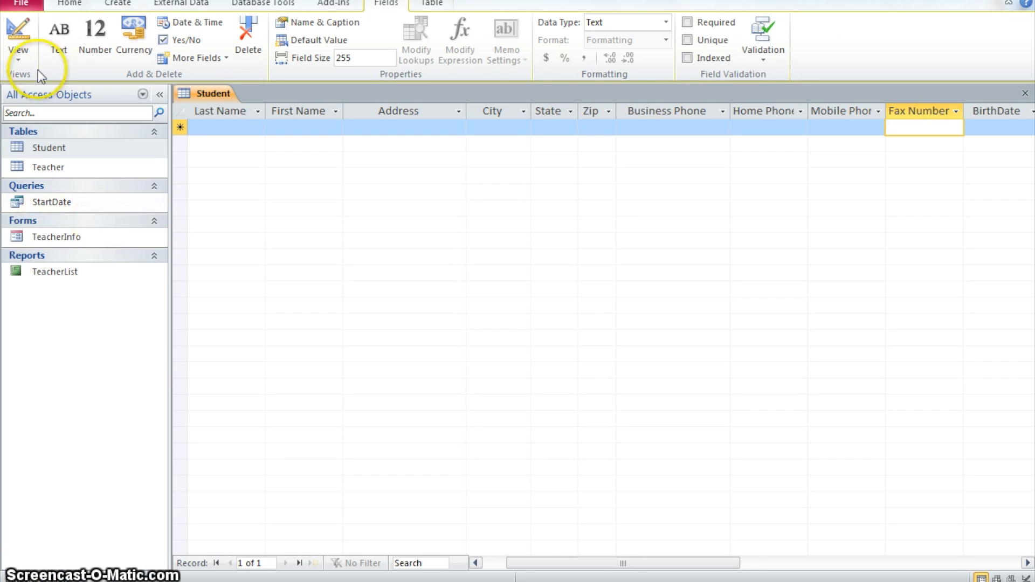
- Delete the BusinessPhone and FaxNumber fields in the Student table's Design view and close the table
click(19, 35)
click(182, 235)
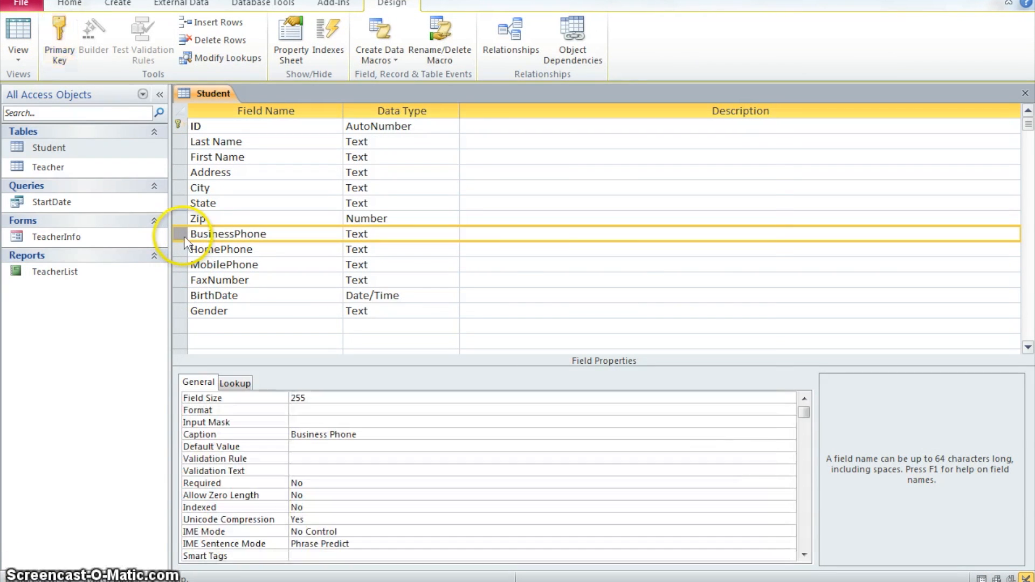
right_click(182, 235)
click(151, 341)
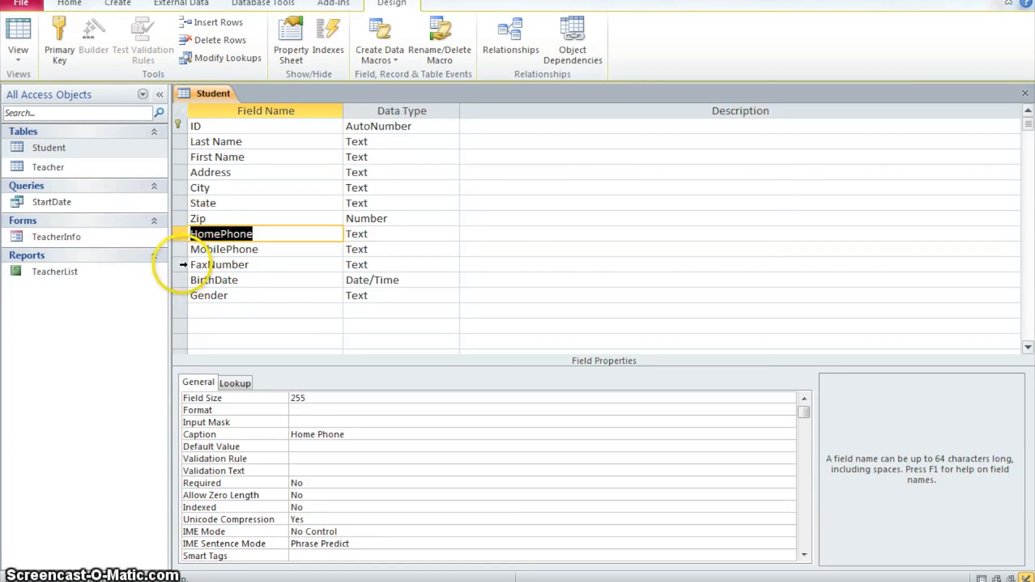
click(177, 265)
right_click(177, 264)
click(145, 374)
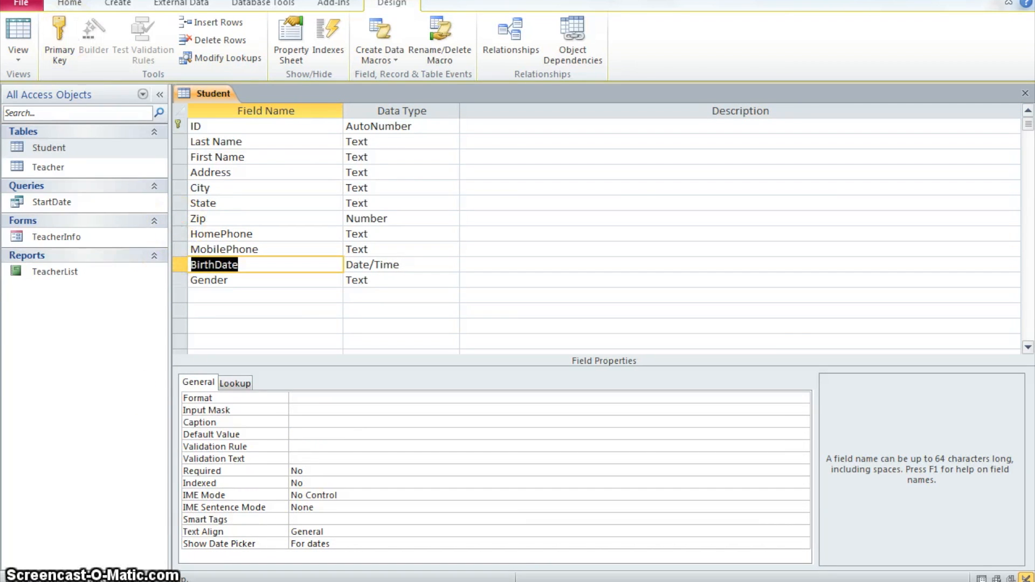
click(1024, 94)
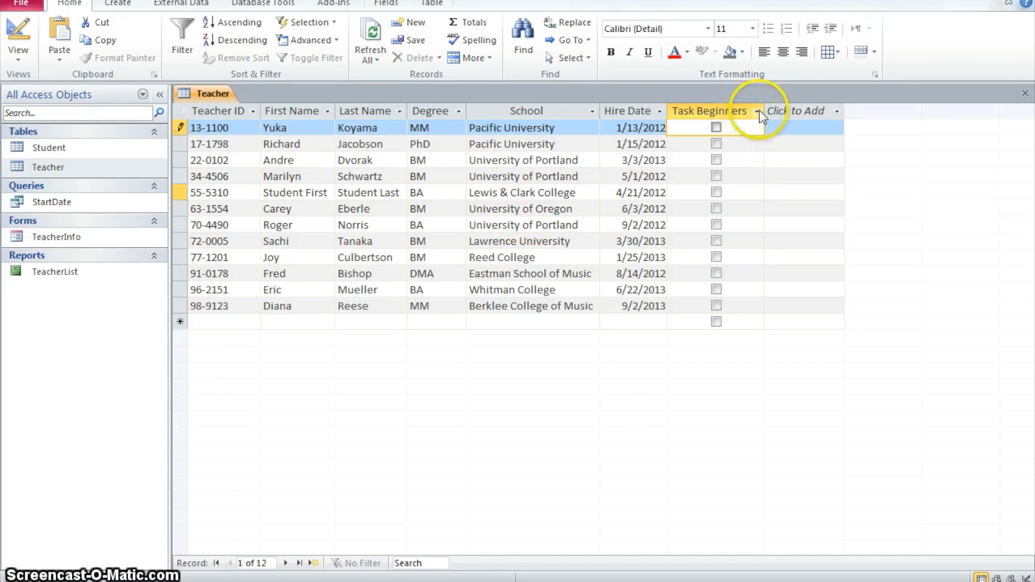
- Mark Task Beginners for the fourth, sixth through ninth and eleventh teacher records, and close the Teacher table
click(716, 176)
click(717, 208)
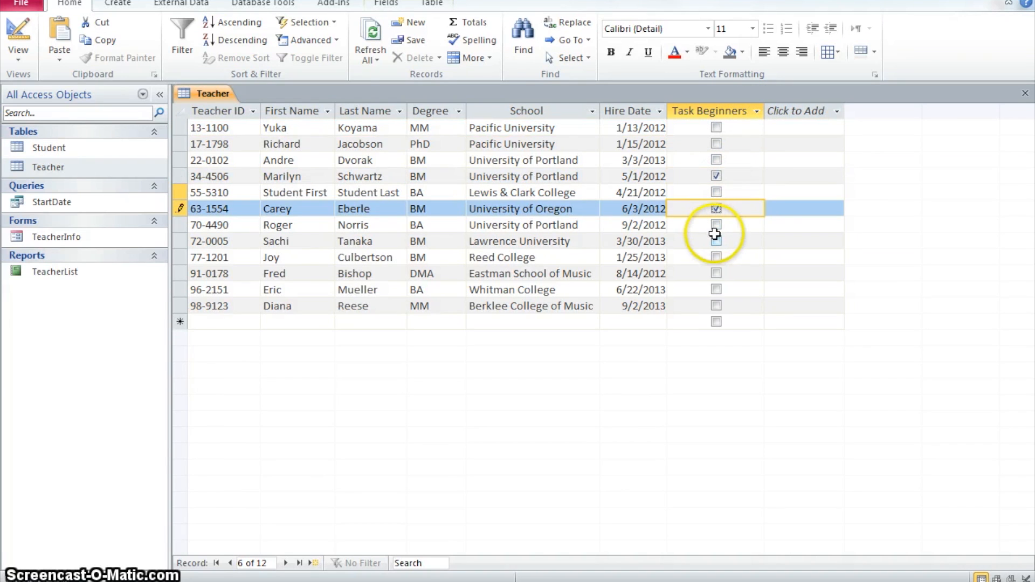
click(715, 224)
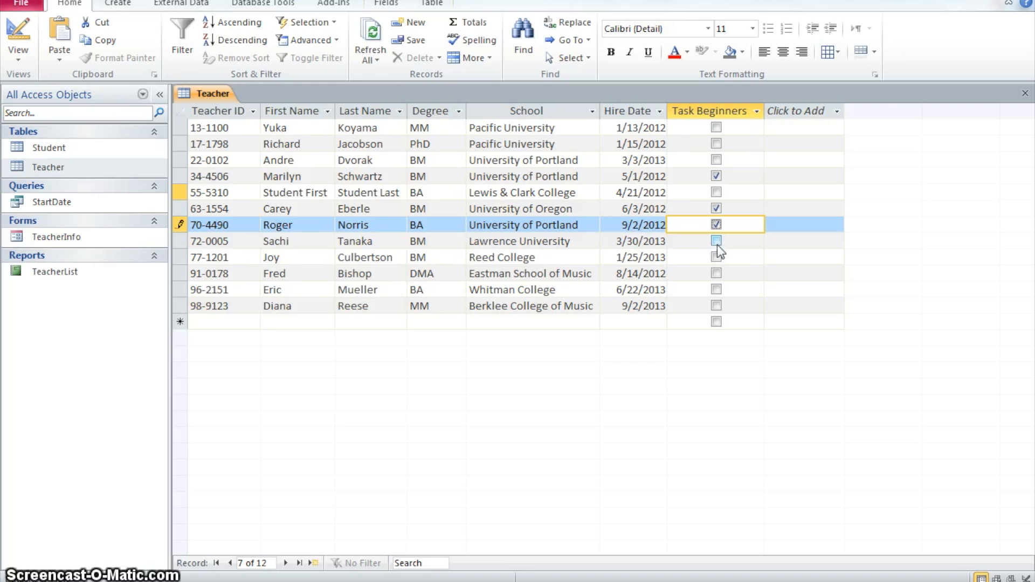
click(716, 241)
click(717, 257)
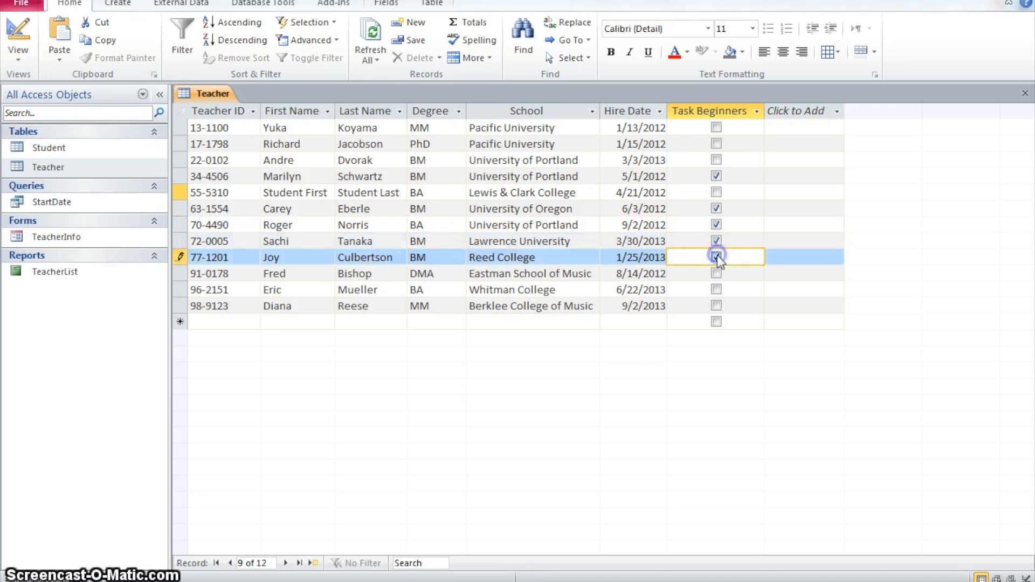
click(716, 289)
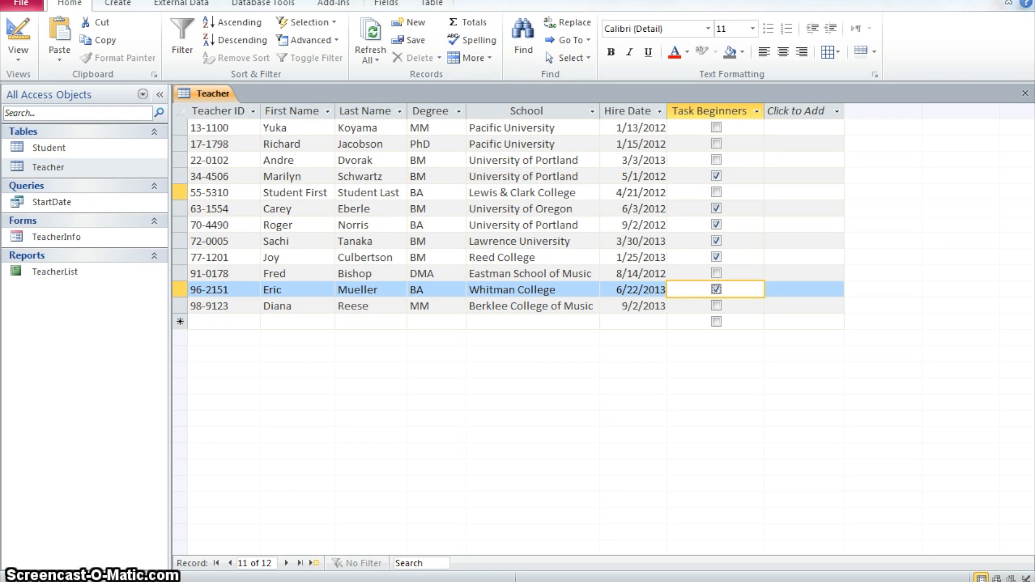
click(1025, 94)
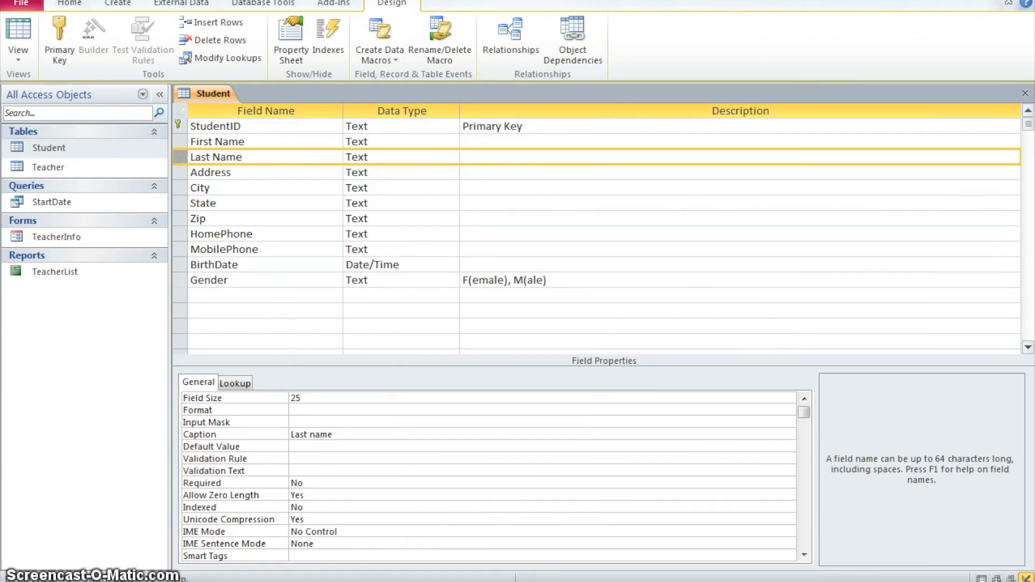
- Show the Student table in Datasheet view and complete the second student's record with the birth date and gender F
click(18, 30)
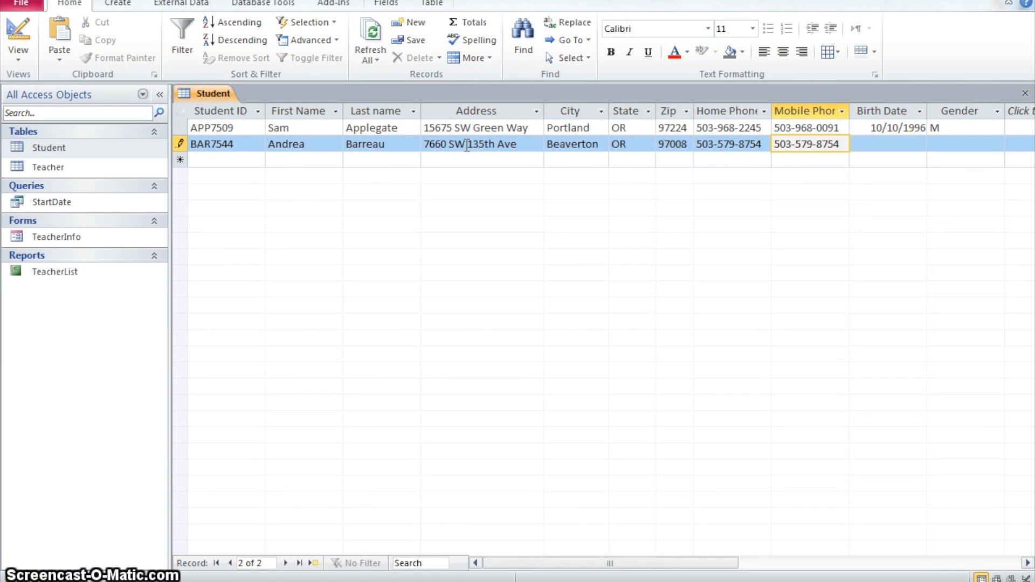
key(Tab)
text(11/28/1999)
key(Tab)
text(F)
click(204, 286)
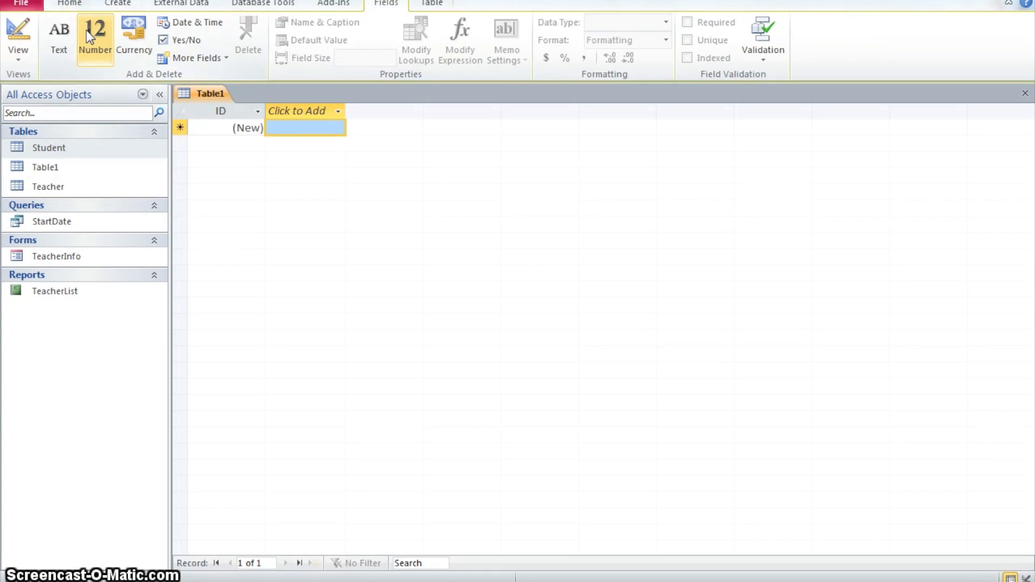
- Take the new table into Design view as Contract and add a Text field StudentID described as Foreign Key
click(17, 38)
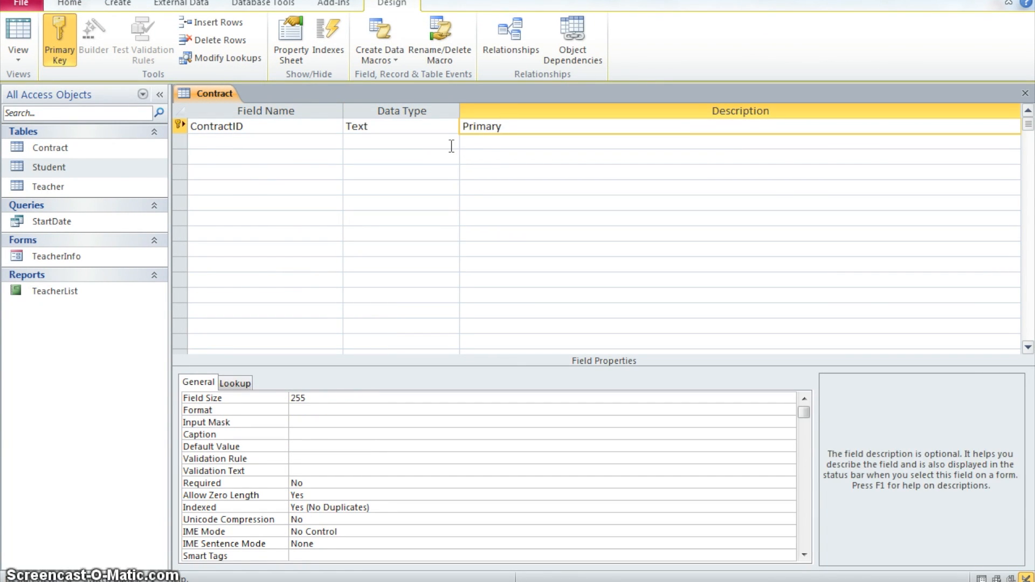
click(331, 143)
text(StudentID)
key(Tab)
key(Tab)
text(Foreign)
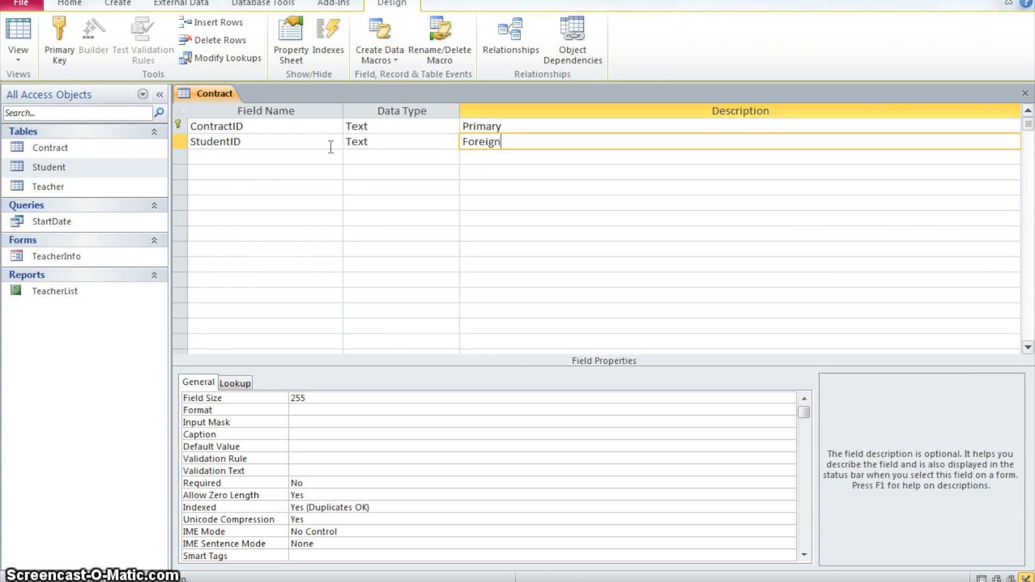
text( Key)
- Add a Text field TeacherID described as Foreign Key to the Contract table, with the caption Teacher ID
click(263, 157)
text(TeacherID)
key(Tab)
key(Tab)
text(Foreign Key)
key(Down)
key(Down)
key(Down)
text(Teacher)
- Add a Text field LessonType to the Contract table with field size 25 and the caption Lesson Type
click(256, 173)
text(LessonType)
key(Tab)
key(Tab)
key(F6)
text(25Les)
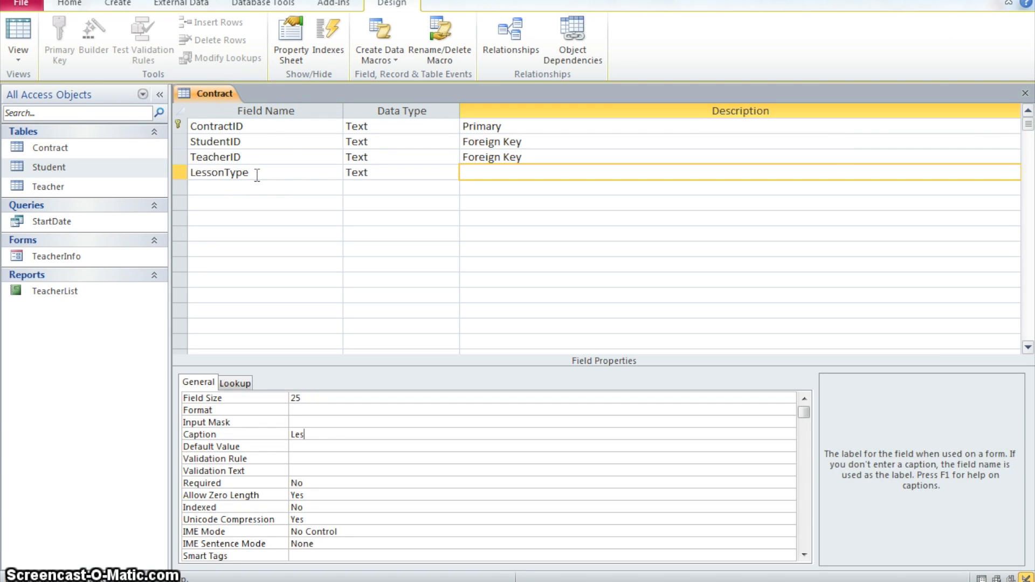
text(son Type)
- Add a Number field lessonLength to the Contract table with the description "30 or 60 minutes"
click(252, 186)
text(lessonLength)
key(Tab)
text(n)
key(Tab)
text(30 or 60 minutes)
- Set the lessonLength field's size to Integer and its caption to Lesson Length
key(F6)
key(F4)
key(Up)
key(Return)
key(Down)
key(Down)
key(Down)
key(Down)
text(Lesson L)
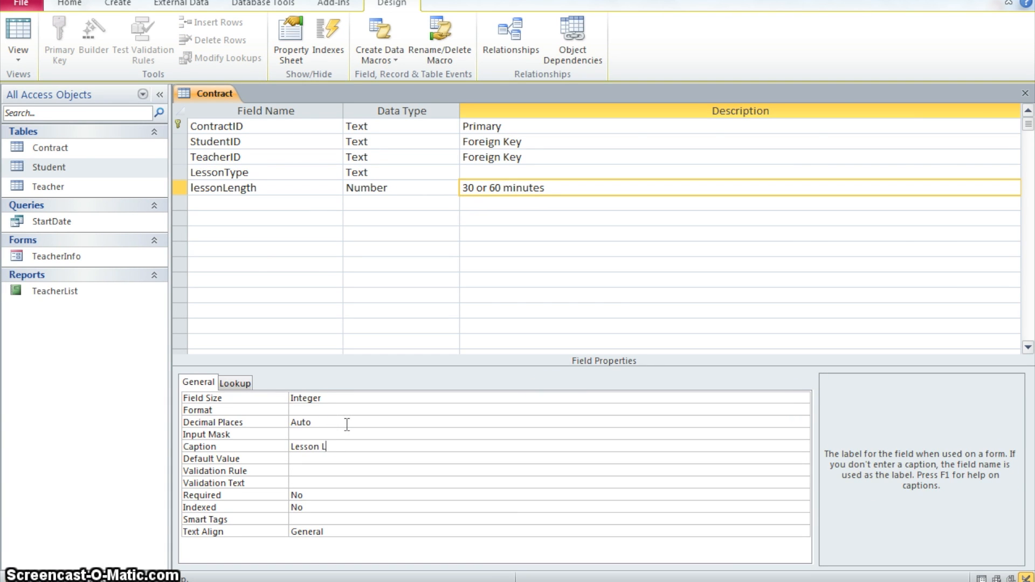
text(ength)
- Add a Currency field LessonCost to the Contract table, setting its decimal places and the caption Lesson Monthly Cost
click(232, 202)
text(LessonCost)
click(455, 203)
click(372, 278)
click(331, 434)
text(Lesson Cost)
click(806, 410)
click(404, 254)
click(319, 434)
text(Monthly)
- Add a Currency field RentalCost described as "Monthly rental charge for instrument", and set its decimal places and monthly rental caption
click(244, 226)
text(RentalCost)
click(455, 218)
click(438, 297)
key(Tab)
text(Mo)
click(806, 410)
click(787, 432)
click(313, 434)
text(Monthly R)
- Save the Contract table's design and switch to Datasheet view
click(233, 127)
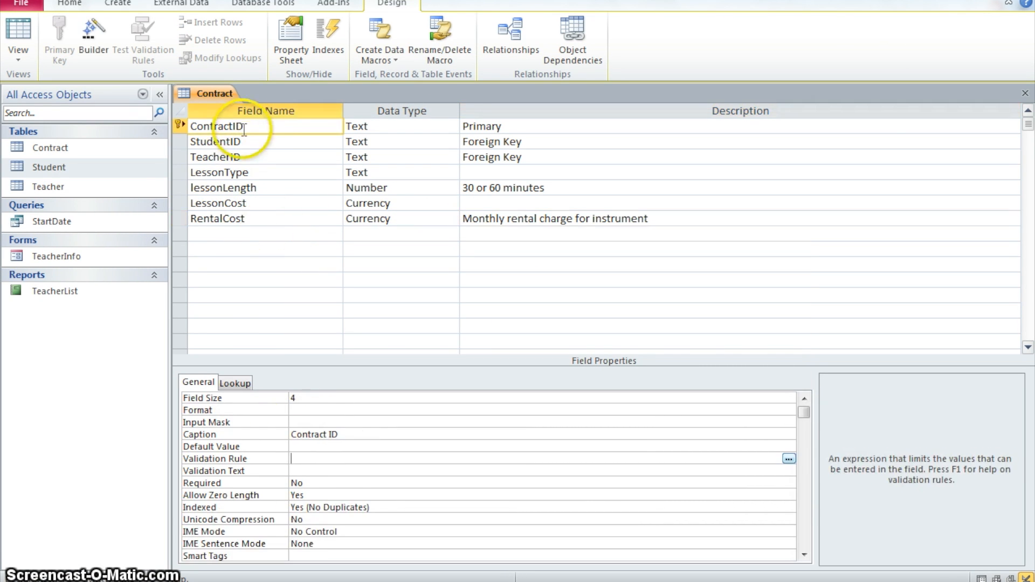
click(22, 28)
click(469, 334)
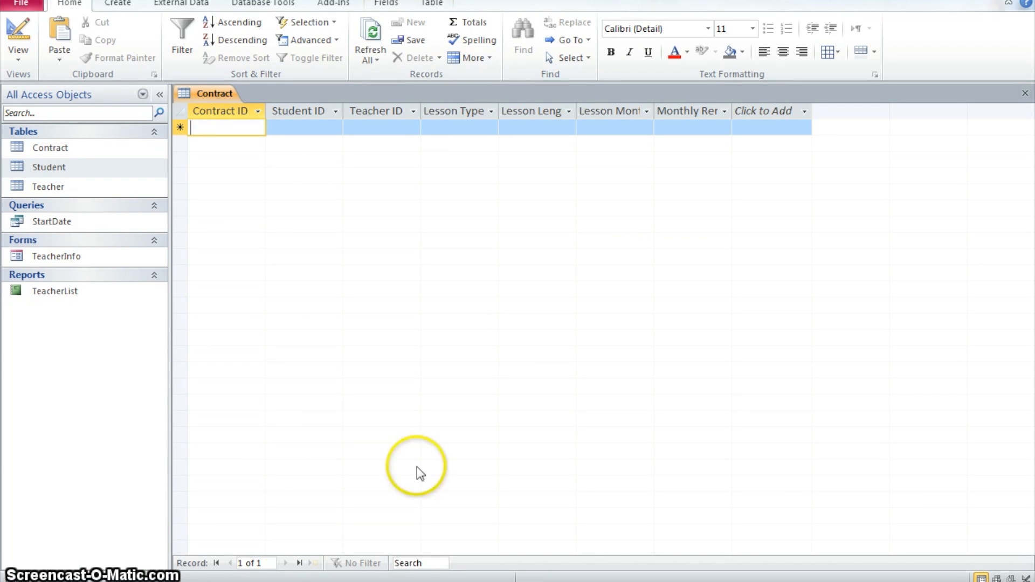
- Insert the predefined Start Date and End Date fields before Lesson Type in the Contract table, and switch to Design view
key(alt+x)
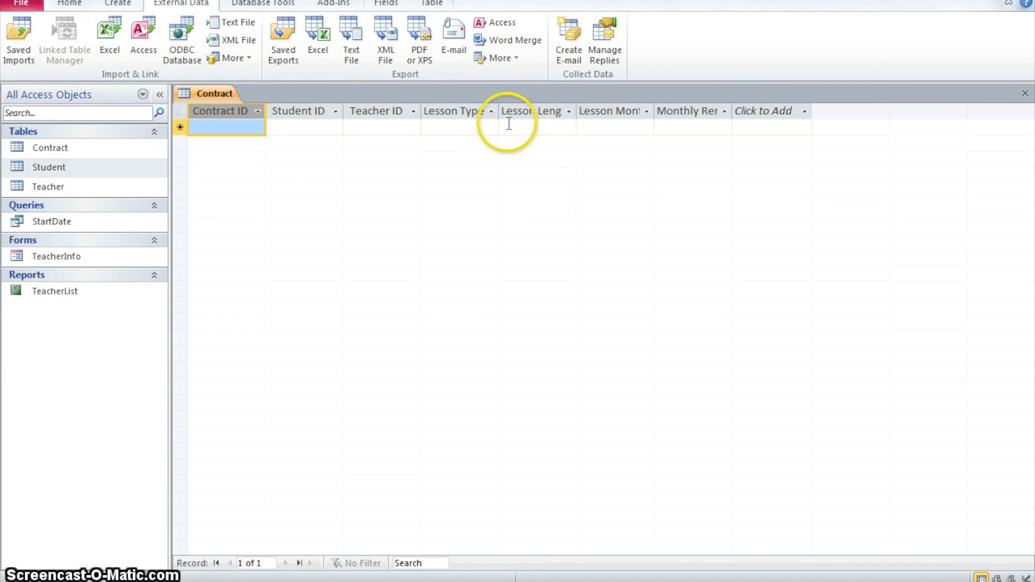
click(486, 126)
click(379, 6)
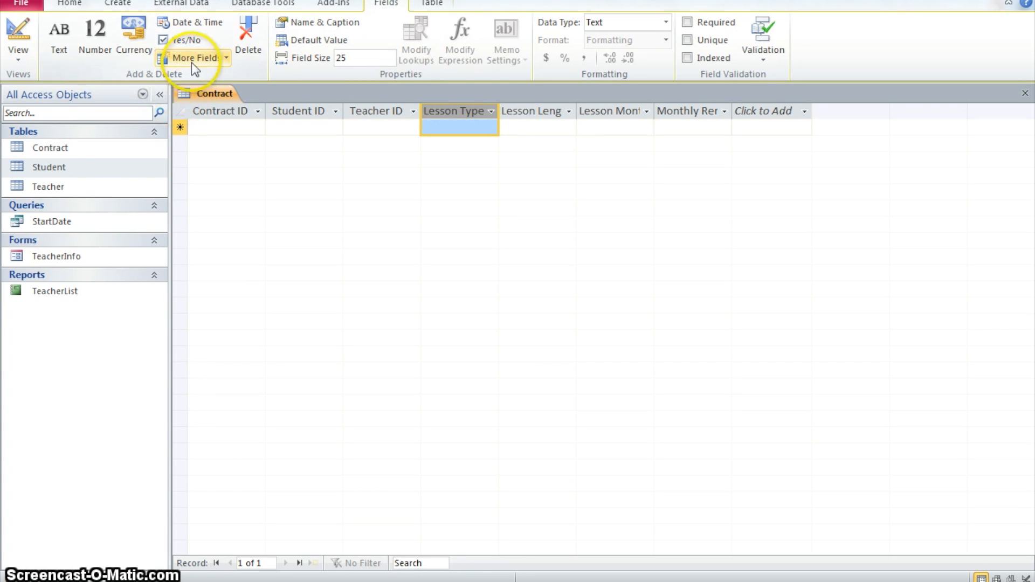
click(192, 58)
drag(223, 226, 229, 402)
click(144, 476)
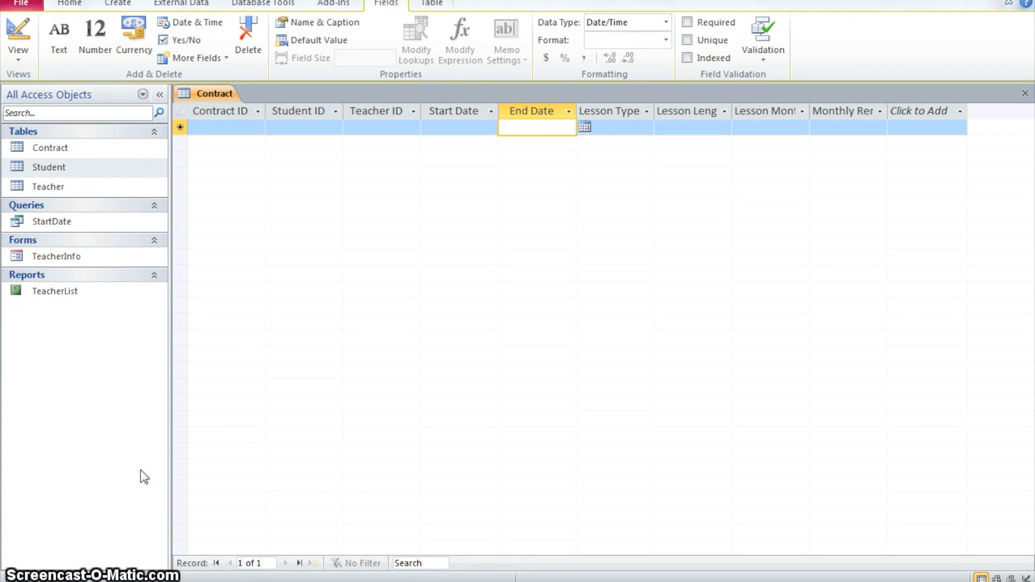
click(17, 57)
click(47, 196)
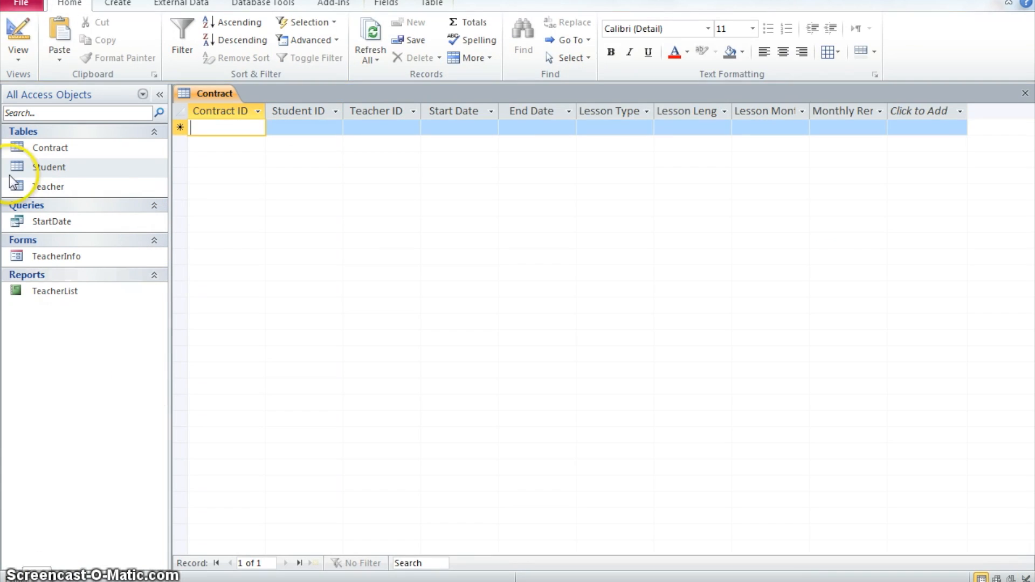
- In the Contract table's Design view, set StartDate's format to Short Date and its caption to Contract Start Date
click(18, 57)
click(59, 192)
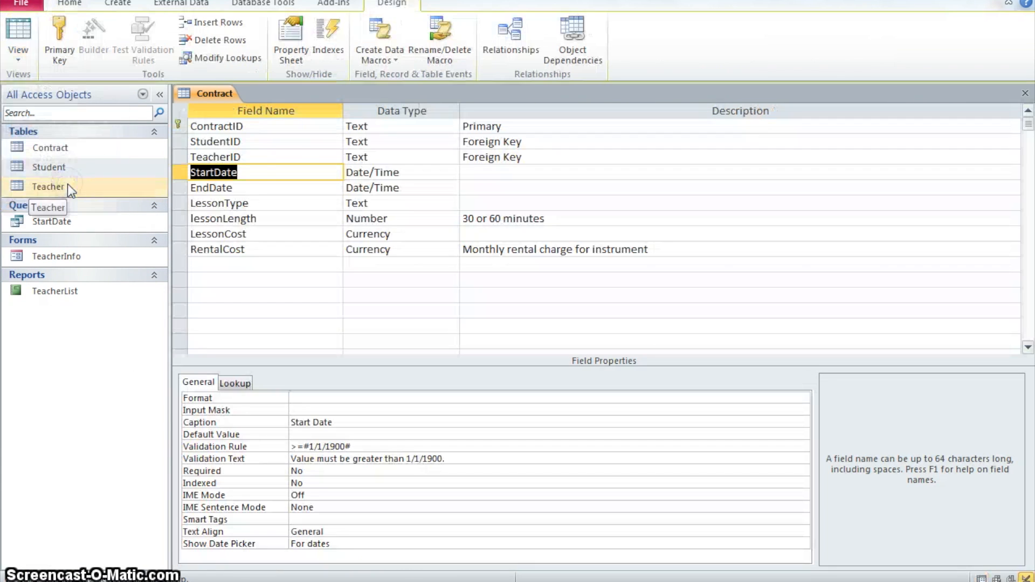
click(735, 398)
click(803, 398)
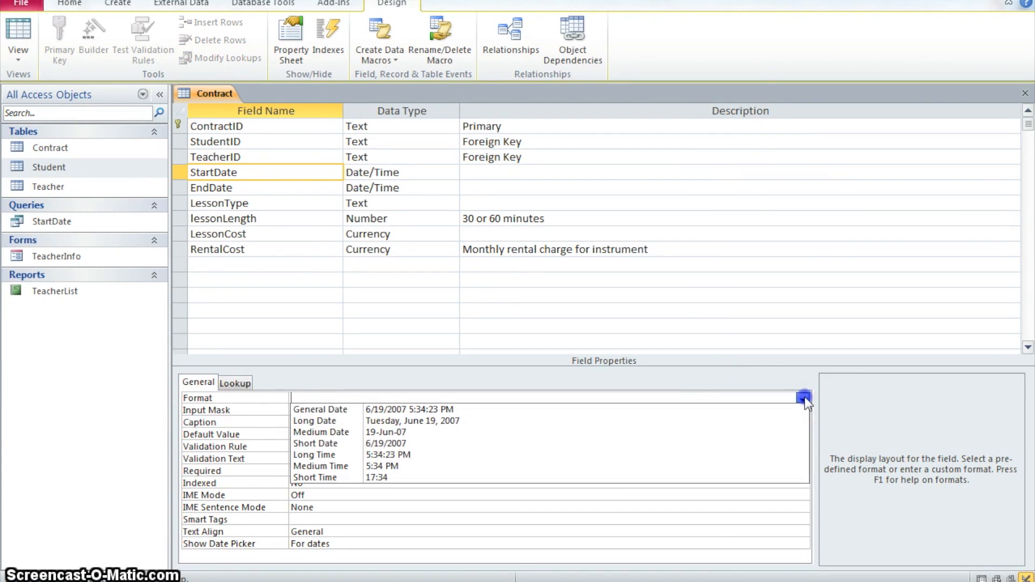
click(352, 443)
click(351, 421)
click(294, 422)
text(ContractStart Date)
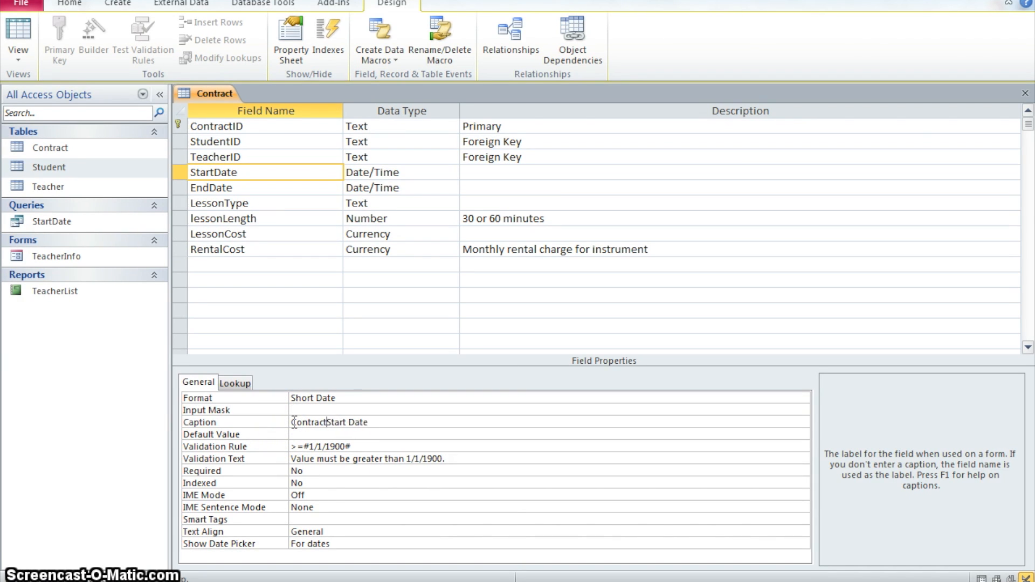
- Set EndDate's format to Short Date and its caption to Contract End Date, and close the Contract table
click(263, 187)
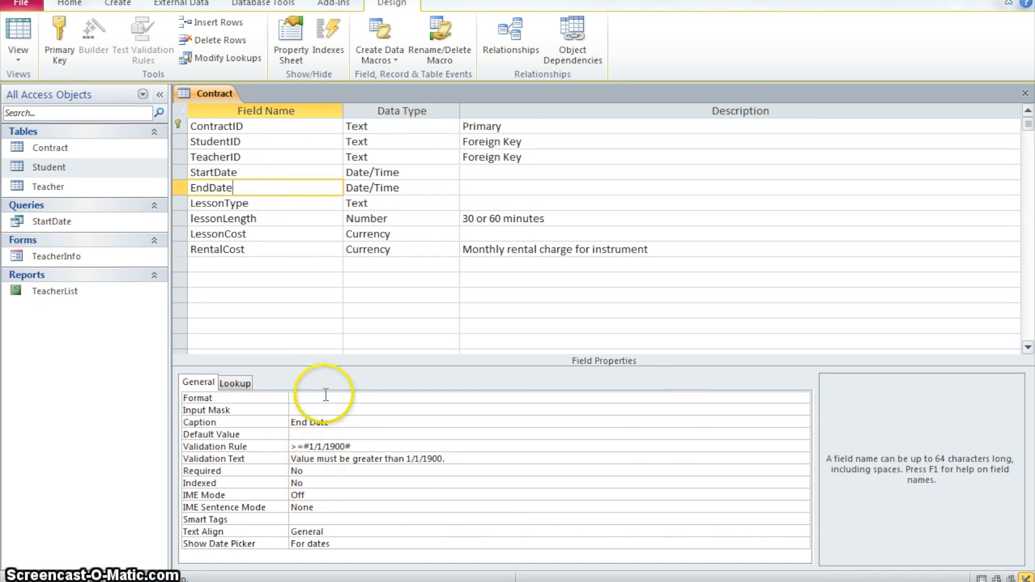
click(804, 400)
click(300, 446)
click(289, 422)
click(293, 424)
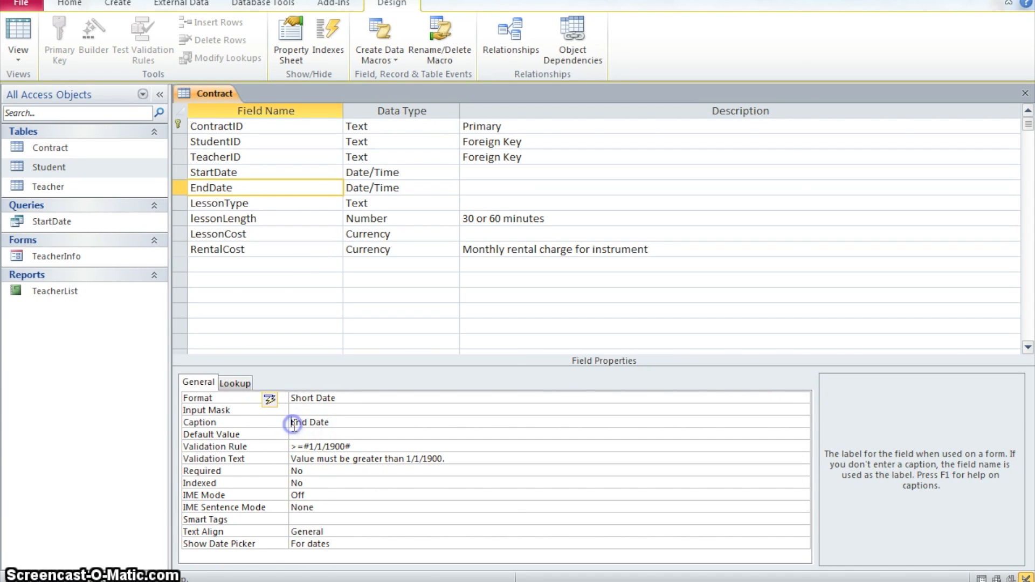
text(Contract)
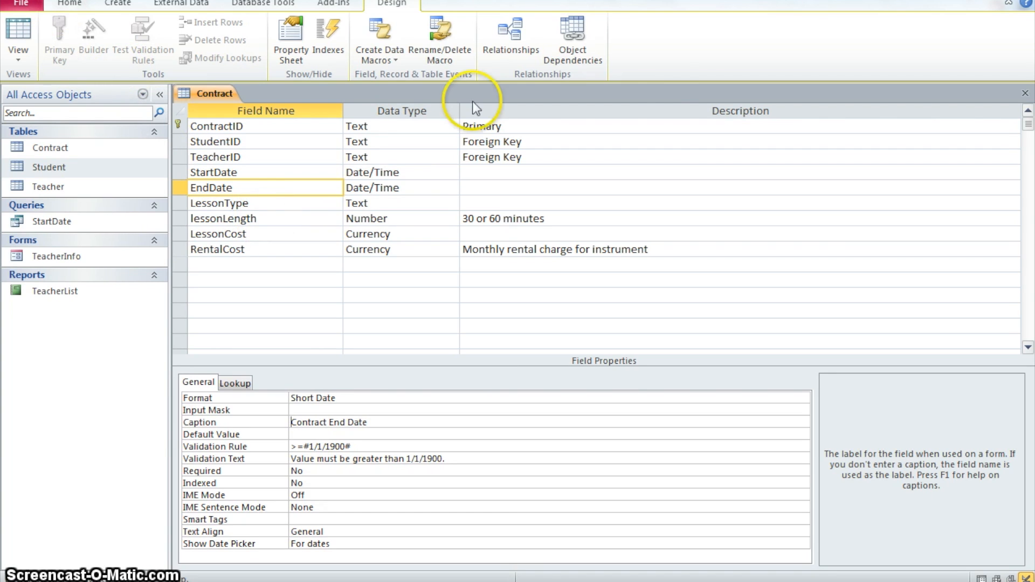
click(1025, 93)
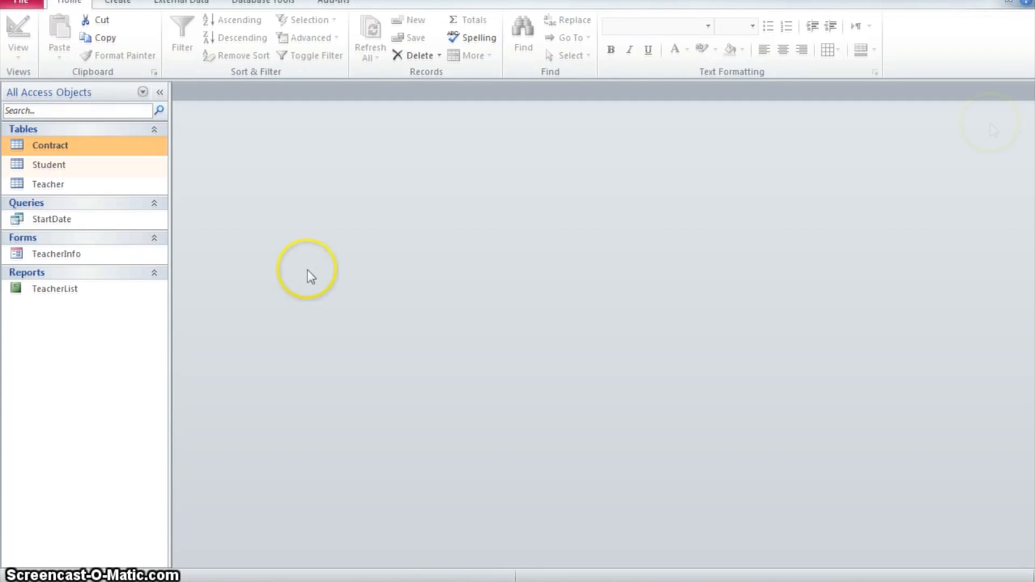
- Open the Relationships window and add the Student, Contract and Teacher tables in that order
click(273, 2)
click(180, 39)
click(191, 38)
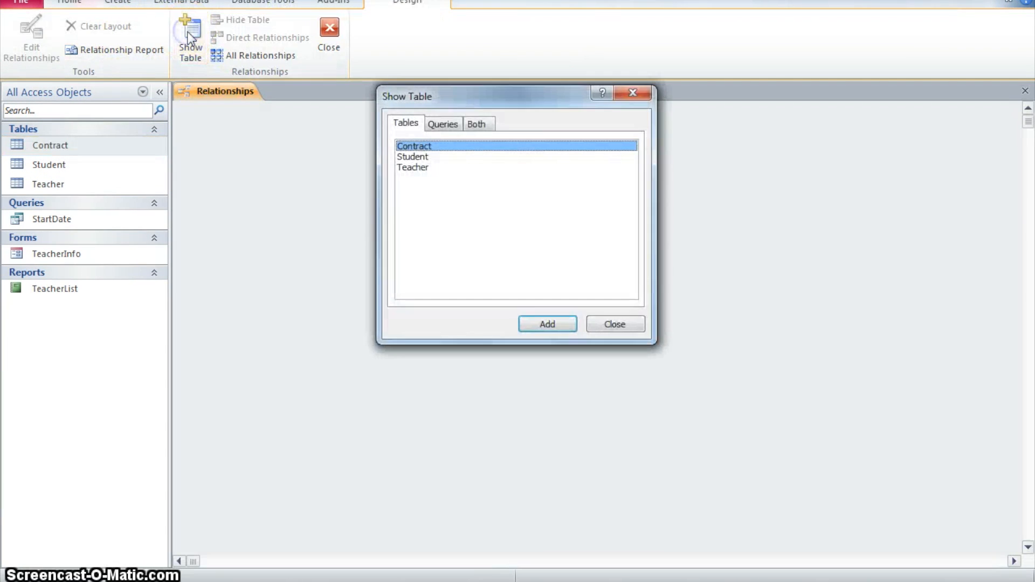
click(415, 157)
click(546, 323)
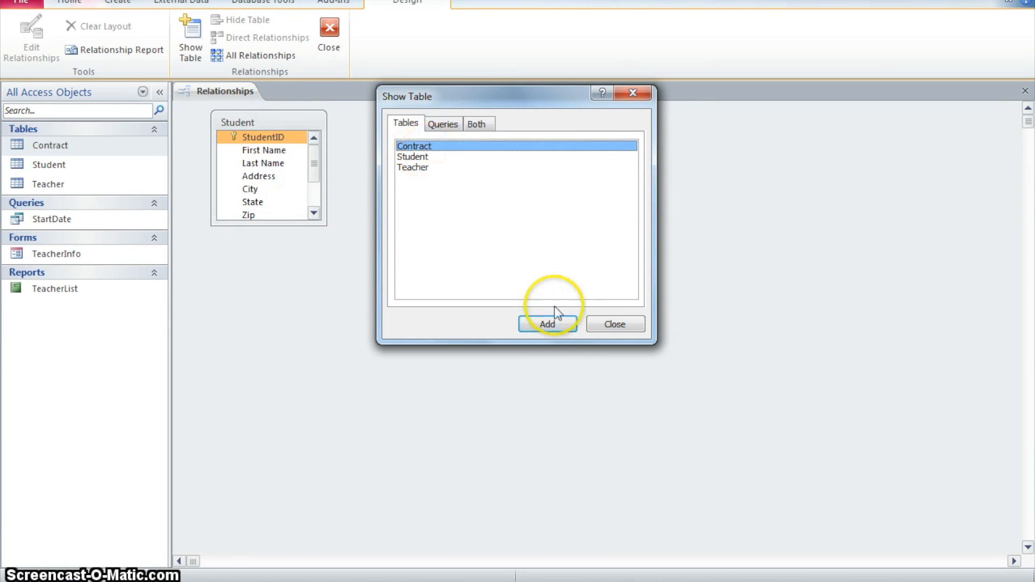
click(553, 322)
click(413, 167)
click(547, 322)
click(595, 322)
click(426, 163)
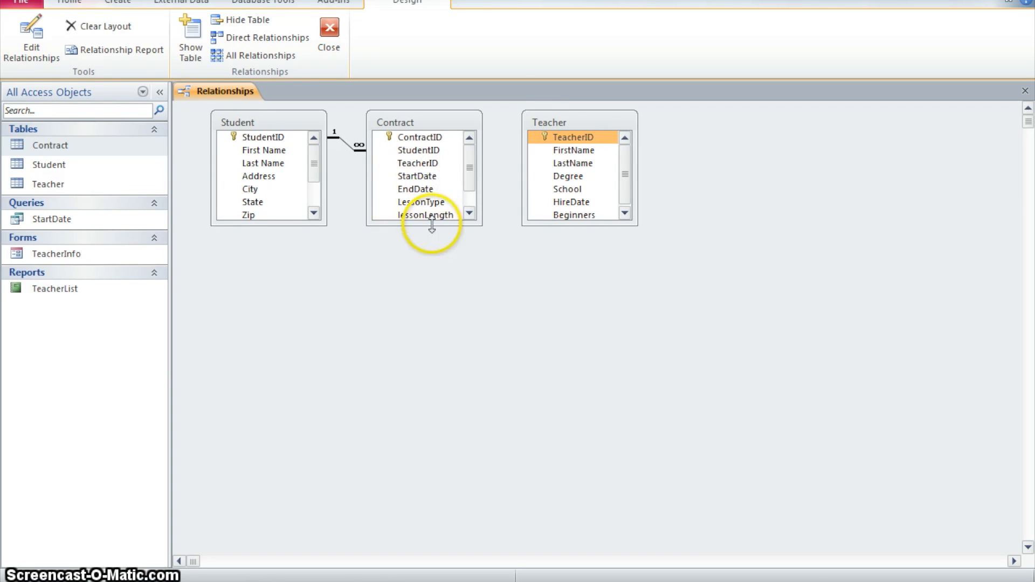
- Enlarge the Contract, Student and Teacher field lists so that all their fields fit
drag(432, 226, 431, 261)
drag(273, 225, 273, 294)
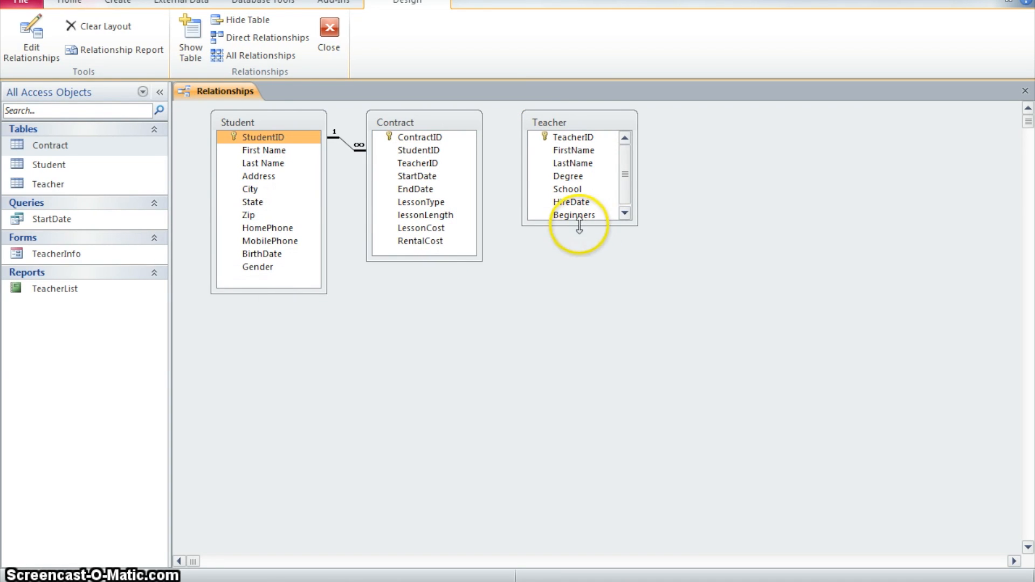
drag(578, 227, 578, 267)
- Relate Teacher to Contract on TeacherID, enforcing referential integrity with cascading updates, and close the Relationships window
drag(543, 137, 424, 164)
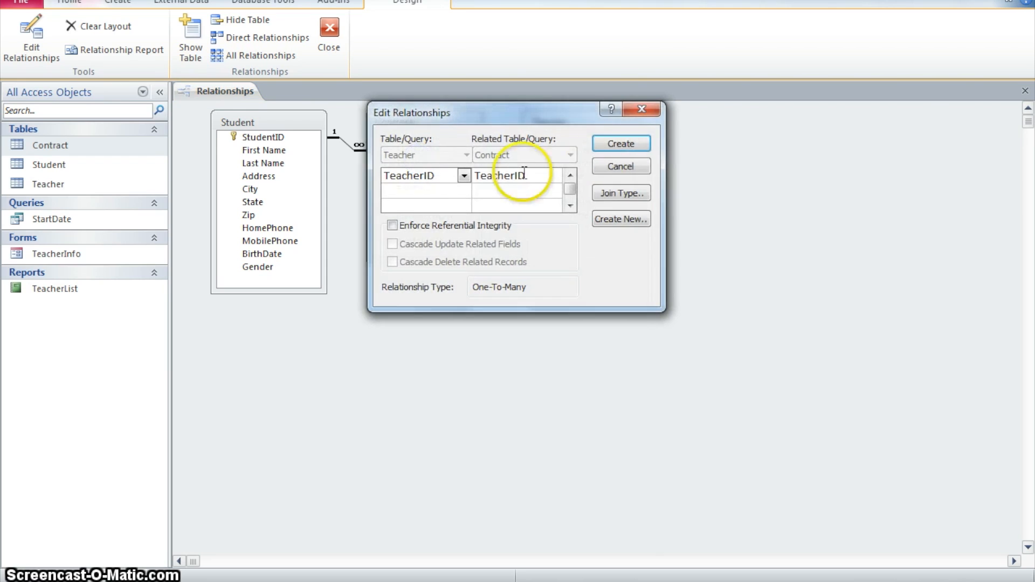
click(391, 226)
click(392, 244)
click(622, 144)
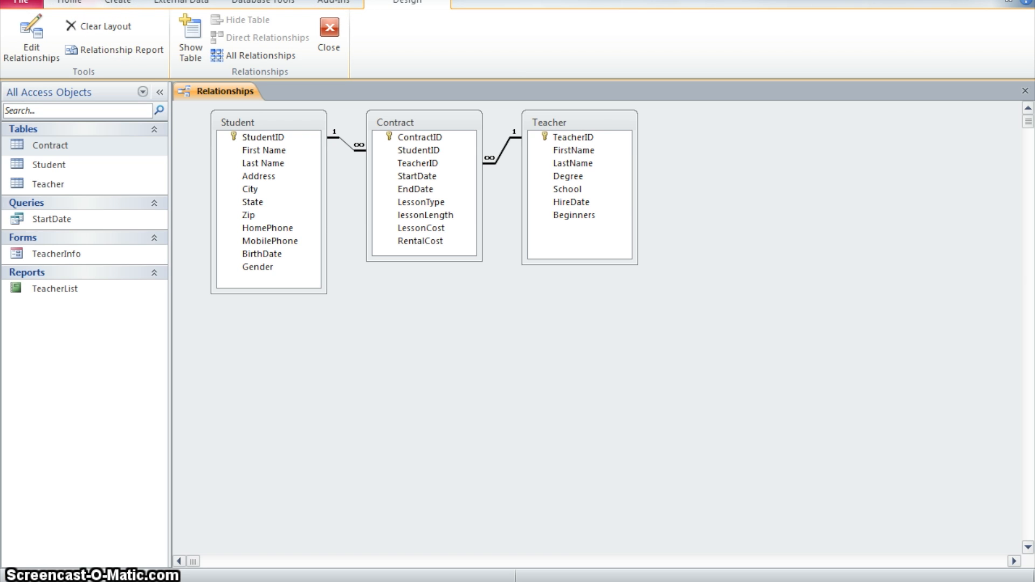
click(1026, 91)
key(alt+space)
click(293, 150)
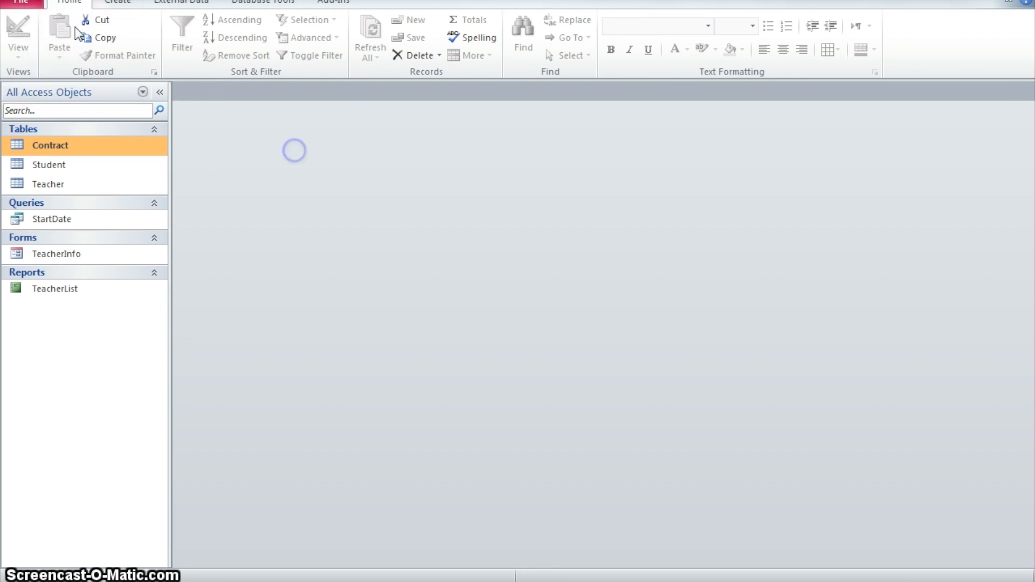
- Compact and repair the database, and switch to the CourseSmart eBook in the browser
click(24, 5)
click(219, 267)
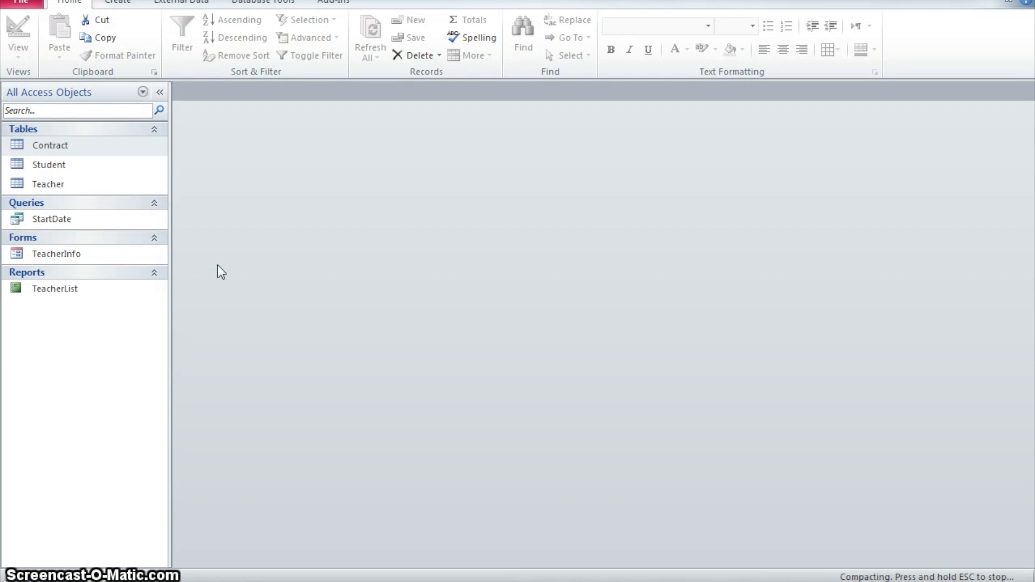
click(247, 340)
key(alt+Tab)
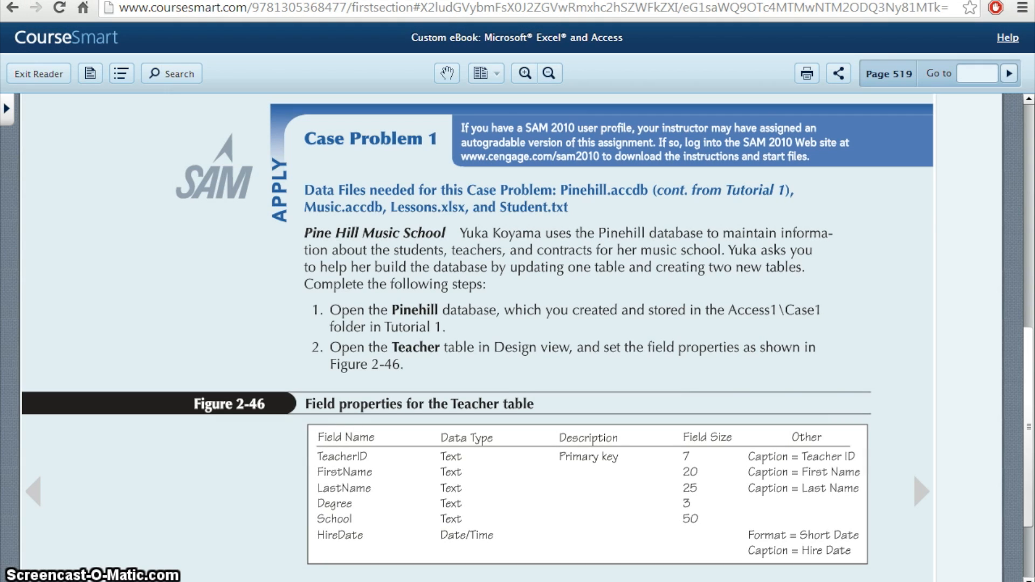